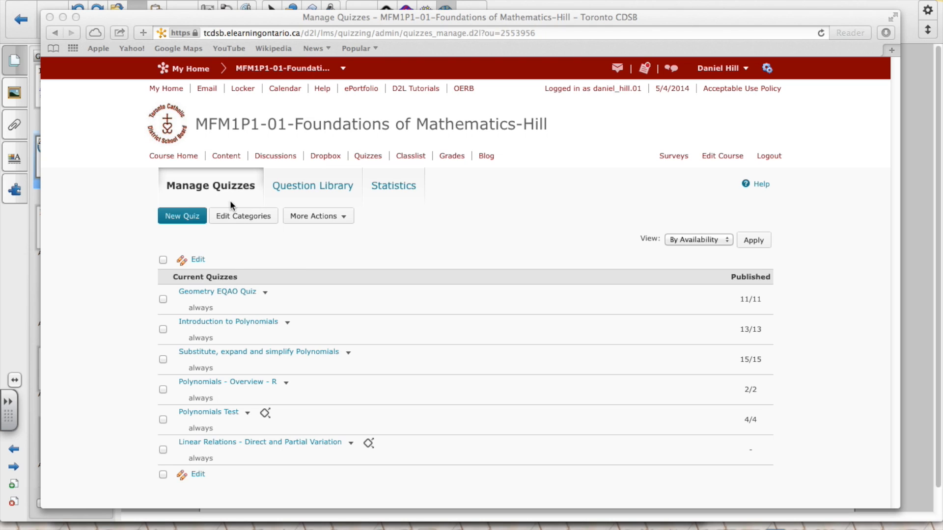
- Browse the geometry and polynomial questions stored in the course's Question Library
{"action": "left_click", "coordinate": [317, 184]}
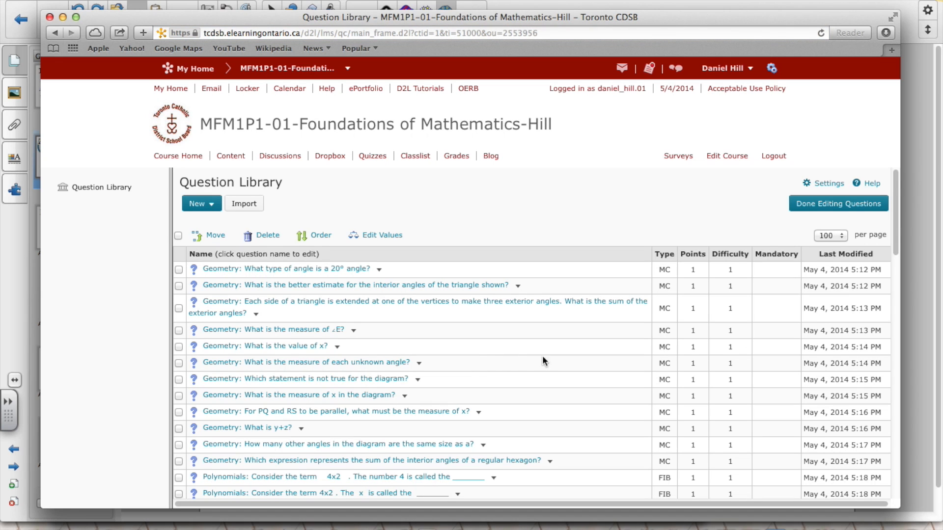
{"action": "mouse_move", "coordinate": [895, 213]}
{"action": "left_mouse_down"}
{"action": "mouse_move", "coordinate": [883, 263]}
{"action": "mouse_move", "coordinate": [872, 476]}
{"action": "mouse_move", "coordinate": [894, 211]}
{"action": "left_mouse_up"}
{"action": "left_click_drag", "start_coordinate": [895, 238], "coordinate": [888, 379]}
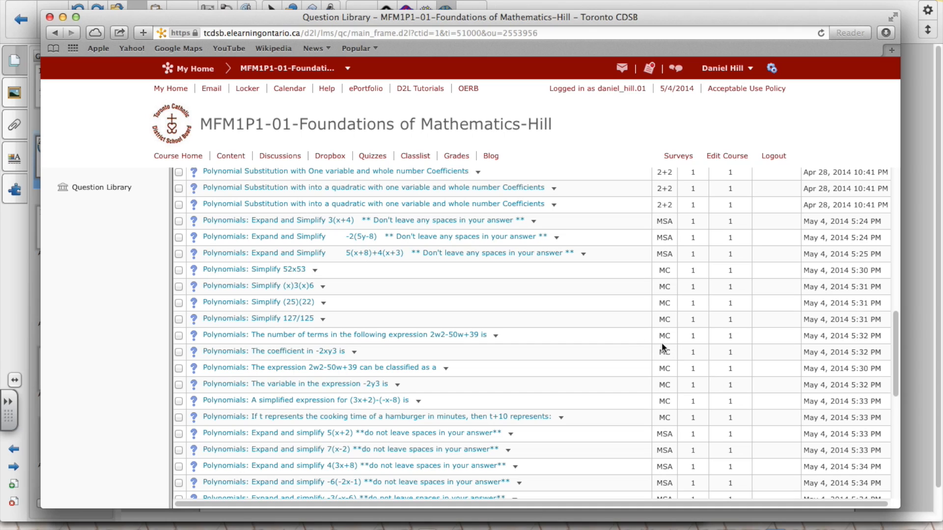
- Look through the multiple choice question on simplifying (x)³(x)⁶ and leave it without saving
{"action": "left_click", "coordinate": [276, 287]}
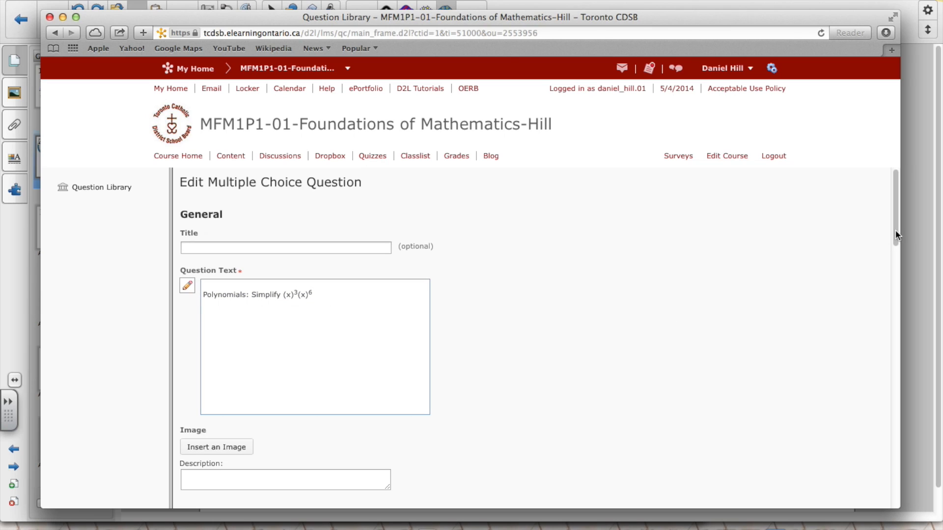
{"action": "left_click_drag", "start_coordinate": [894, 237], "coordinate": [867, 509]}
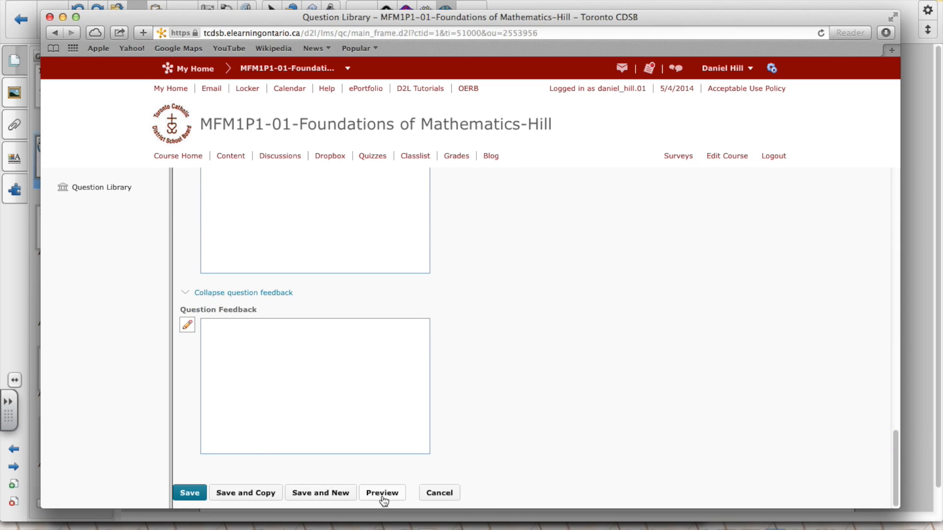
{"action": "left_click", "coordinate": [440, 493]}
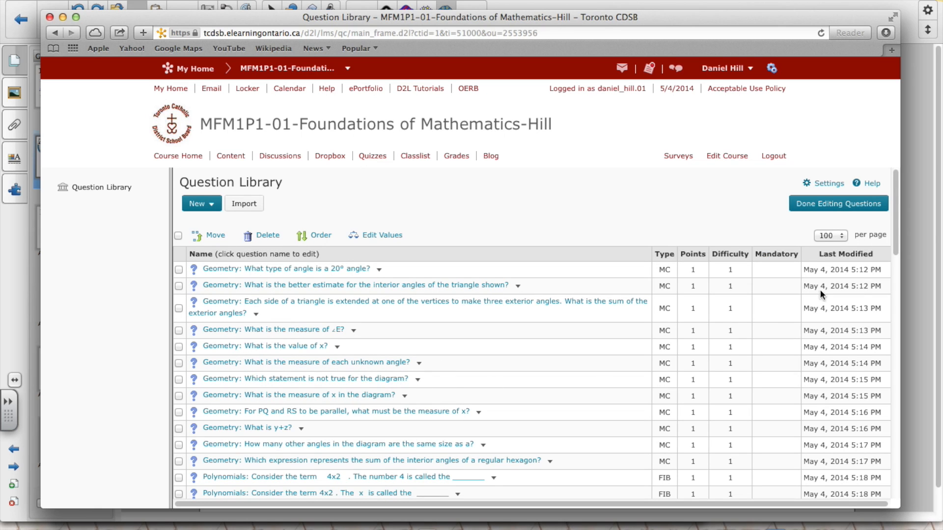
{"action": "mouse_move", "coordinate": [896, 221]}
{"action": "left_mouse_down"}
{"action": "mouse_move", "coordinate": [883, 287]}
{"action": "mouse_move", "coordinate": [892, 216]}
{"action": "left_mouse_up"}
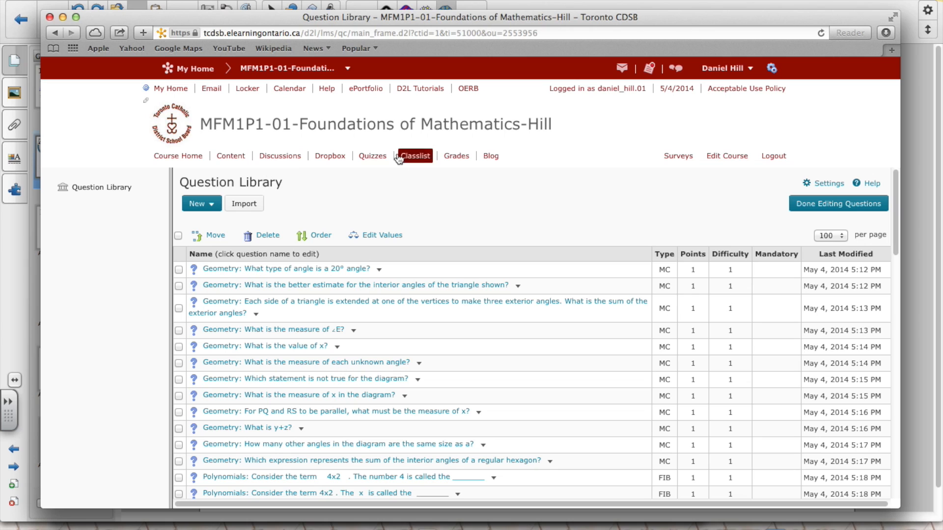
- Start a new quiz from the course's list of quizzes, ready for its name
{"action": "left_click", "coordinate": [376, 157]}
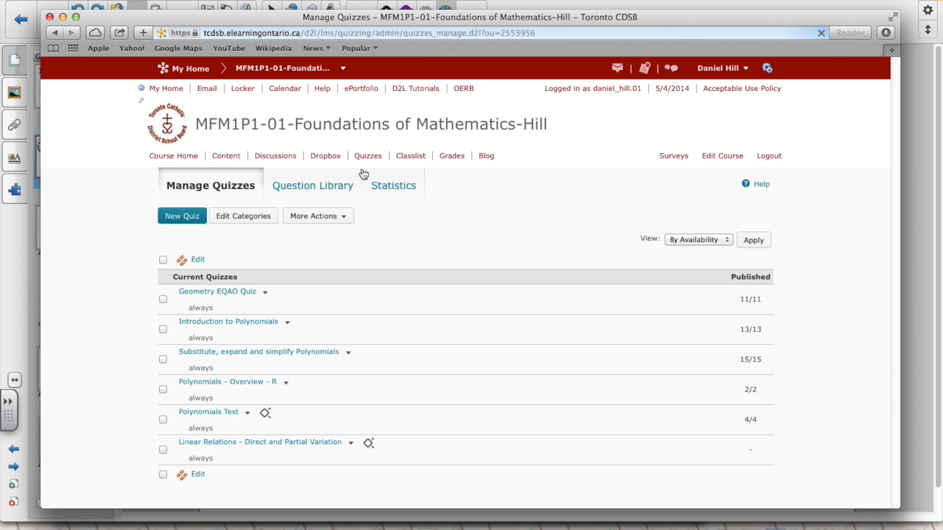
{"action": "left_click", "coordinate": [195, 219]}
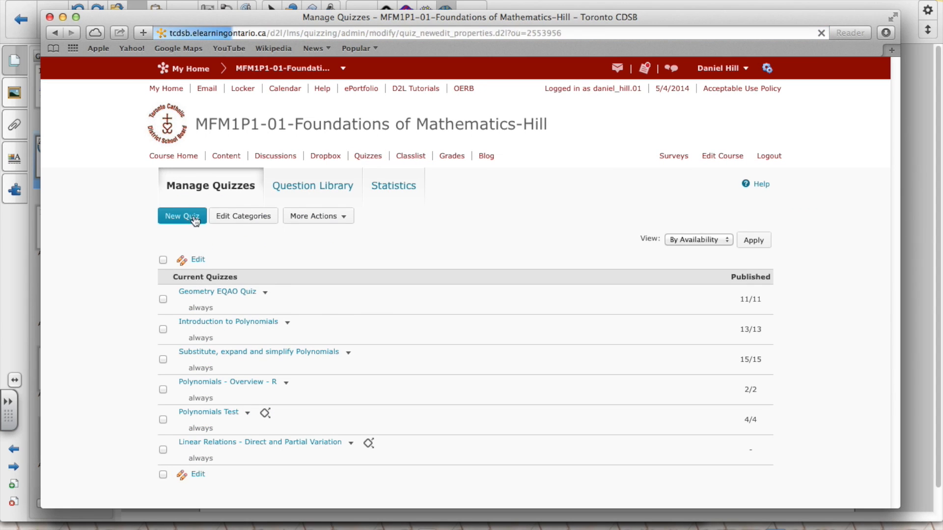
{"action": "left_click", "coordinate": [219, 273]}
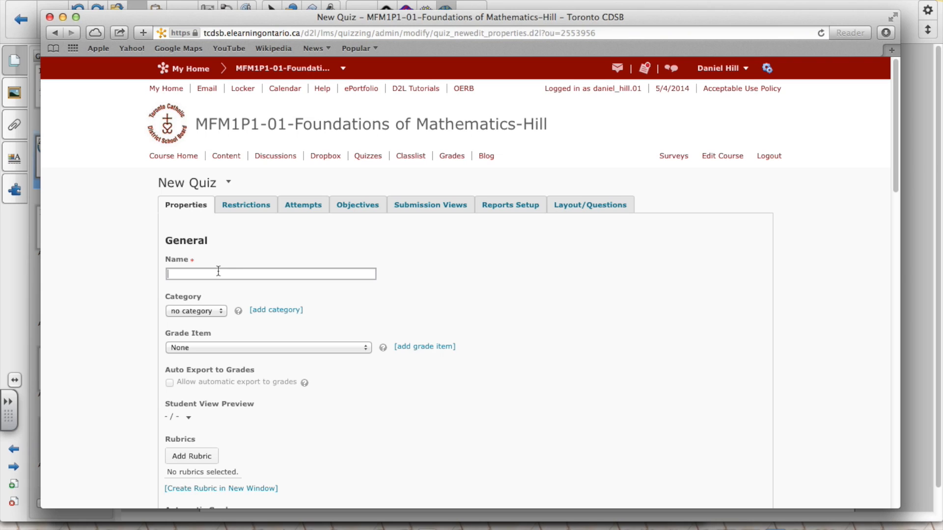
{"action": "type", "text": "Ran"}
{"action": "type", "text": "s"}
{"action": "key", "text": "BackSpace"}
{"action": "type", "text": "ans"}
{"action": "key", "text": "BackSpace"}
{"action": "key", "text": "BackSpace"}
{"action": "type", "text": "domizer"}
{"action": "key", "text": "BackSpace"}
{"action": "key", "text": "BackSpace"}
{"action": "key", "text": "BackSpace"}
{"action": "type", "text": "zed Quiz for P"}
{"action": "key", "text": "BackSpace"}
{"action": "key", "text": "BackSpace"}
{"action": "key", "text": "BackSpace"}
{"action": "key", "text": "BackSpace"}
{"action": "key", "text": "BackSpace"}
{"action": "key", "text": "BackSpace"}
{"action": "key", "text": "BackSpace"}
{"action": "key", "text": "BackSpace"}
{"action": "key", "text": "BackSpace"}
{"action": "key", "text": "BackSpace"}
{"action": "key", "text": "BackSpace"}
{"action": "key", "text": "BackSpace"}
{"action": "key", "text": "BackSpace"}
{"action": "key", "text": "BackSpace"}
{"action": "key", "text": "BackSpace"}
{"action": "key", "text": "BackSpace"}
{"action": "key", "text": "BackSpace"}
{"action": "key", "text": "BackSpace"}
{"action": "key", "text": "BackSpace"}
{"action": "key", "text": "BackSpace"}
{"action": "key", "text": "BackSpace"}
- Name the new quiz "Polynomials 2 - R" and copy that name
{"action": "type", "text": "Polynomials 2 - R"}
{"action": "left_click_drag", "start_coordinate": [238, 275], "coordinate": [166, 275]}
{"action": "key", "text": "ctrl+c"}
- Create and save a new grade item for the quiz named "Polynomials 2 - R", keeping the default grading settings
{"action": "left_click", "coordinate": [422, 354]}
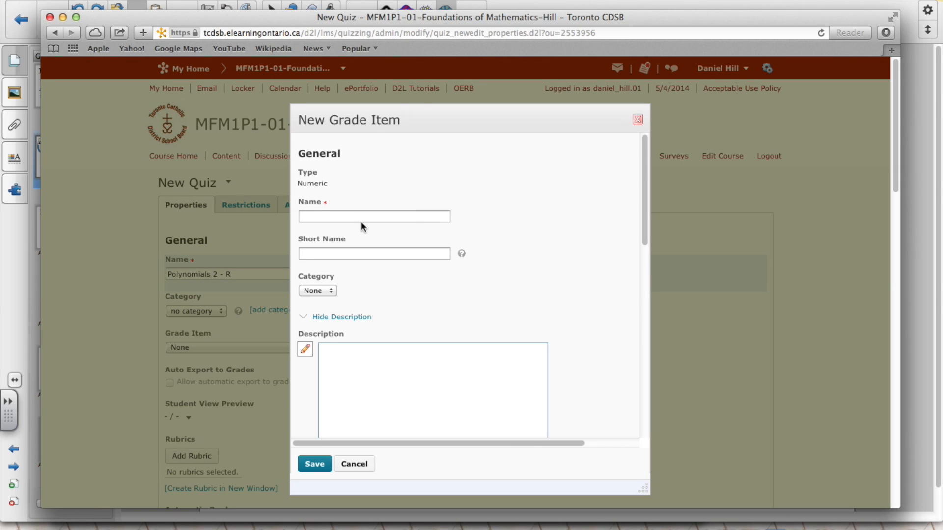
{"action": "left_click", "coordinate": [360, 215]}
{"action": "key", "text": "ctrl+v"}
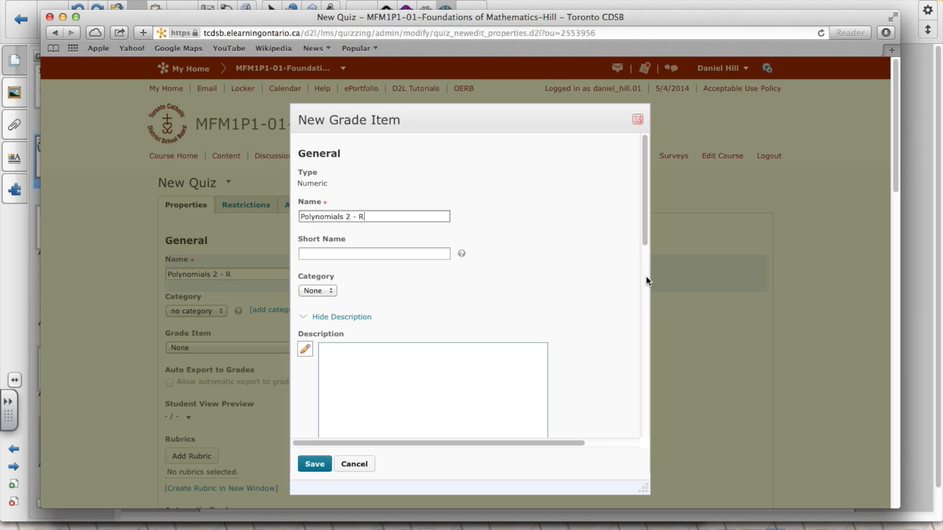
{"action": "left_click_drag", "start_coordinate": [644, 233], "coordinate": [640, 366]}
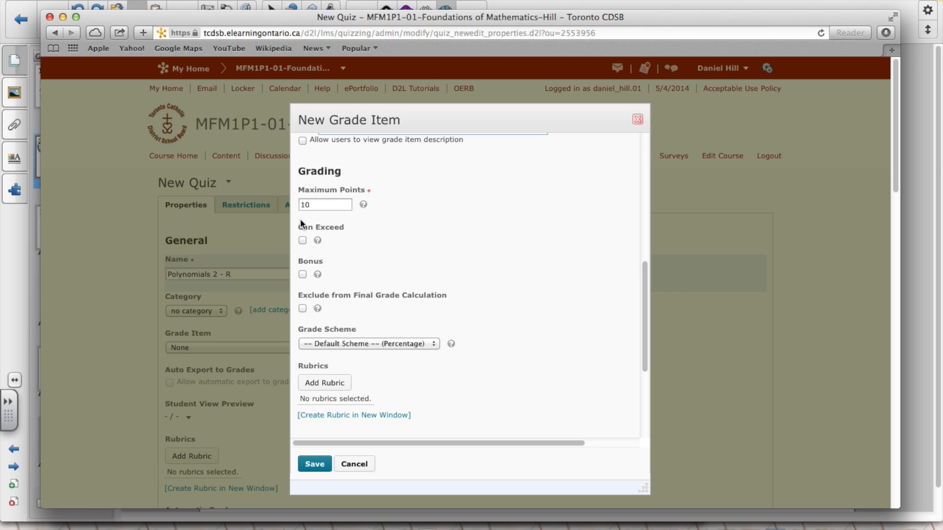
{"action": "left_click", "coordinate": [324, 468]}
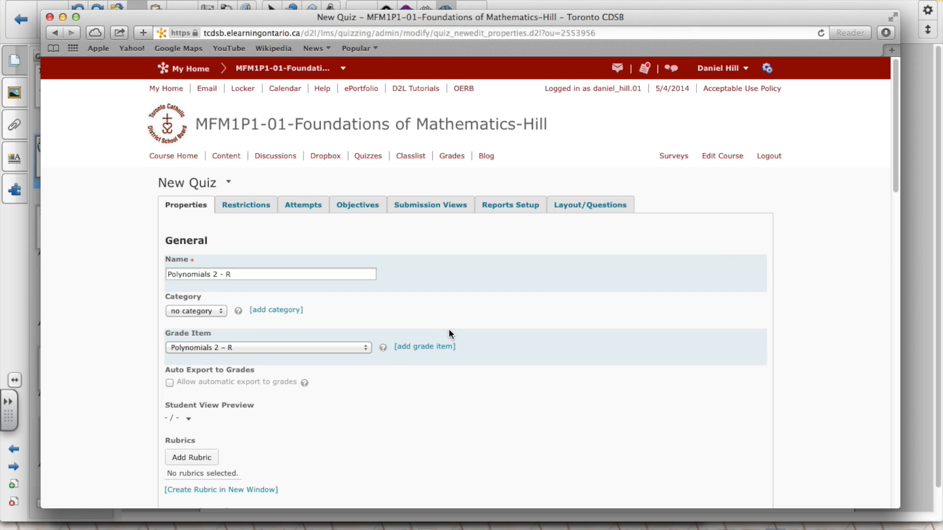
- Allow automatic export to grades, grading immediately upon completion, and hints for the quiz
{"action": "left_click", "coordinate": [170, 383]}
{"action": "scroll", "coordinate": [128, 383], "scroll_direction": "down", "scroll_amount": 3}
{"action": "scroll", "coordinate": [116, 382], "scroll_direction": "down", "scroll_amount": 2}
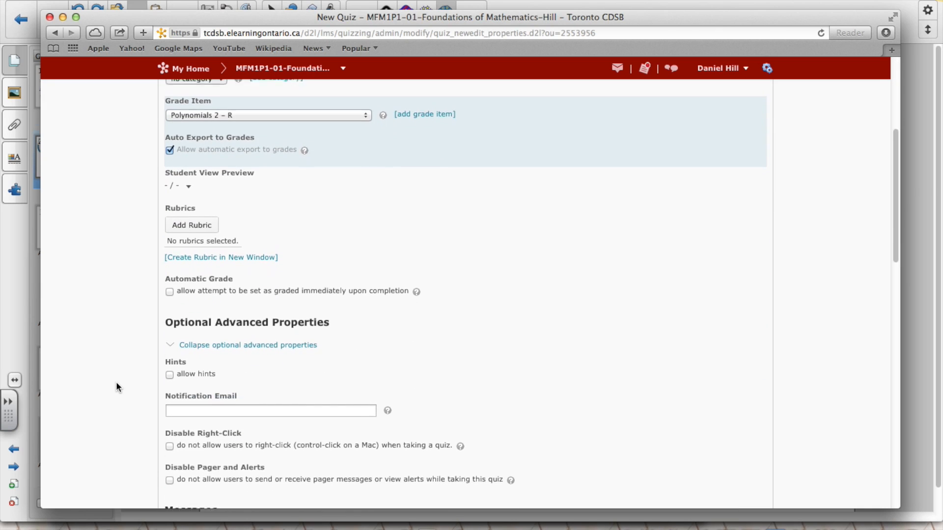
{"action": "left_click", "coordinate": [169, 286]}
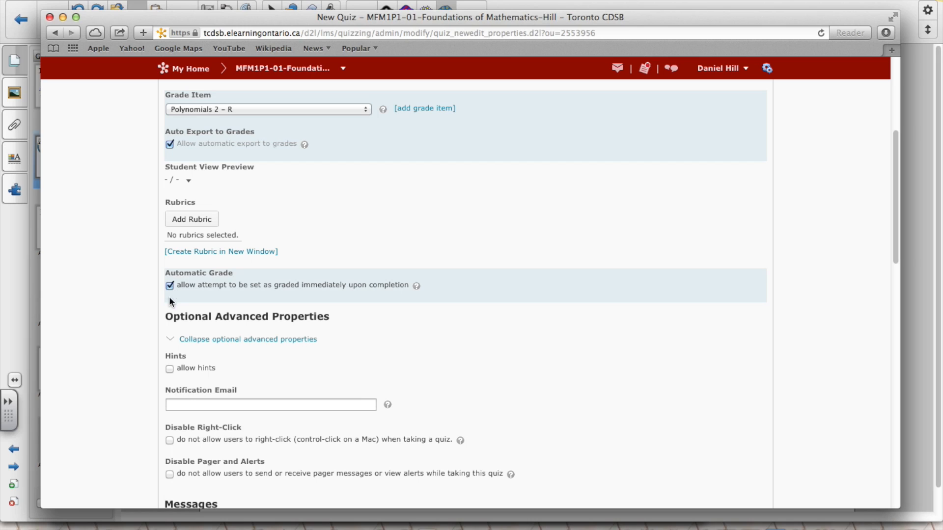
{"action": "left_click", "coordinate": [170, 369]}
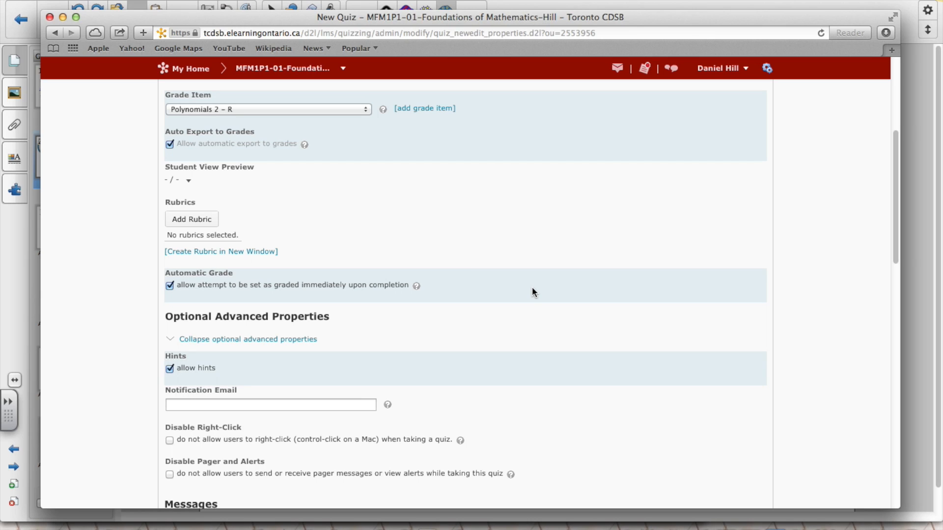
- Check the remaining quiz properties, leave the page header and footer off, and save and close the quiz
{"action": "scroll", "coordinate": [532, 290], "scroll_direction": "up", "scroll_amount": 2}
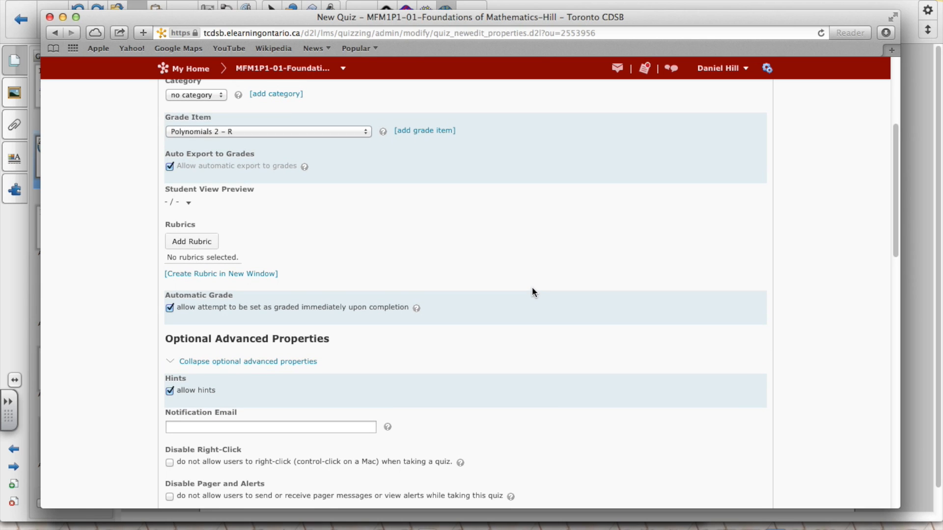
{"action": "scroll", "coordinate": [534, 292], "scroll_direction": "down", "scroll_amount": 3}
{"action": "scroll", "coordinate": [533, 291], "scroll_direction": "down", "scroll_amount": 15}
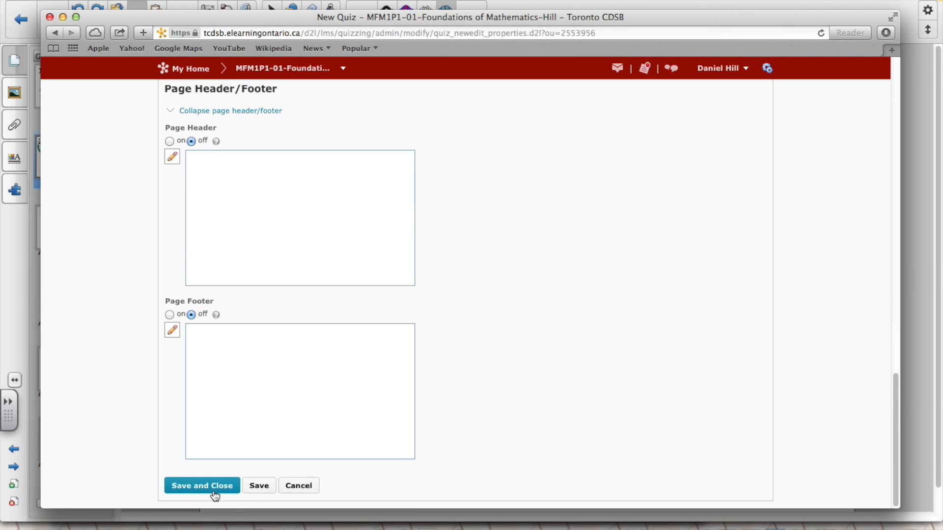
{"action": "left_click", "coordinate": [212, 484]}
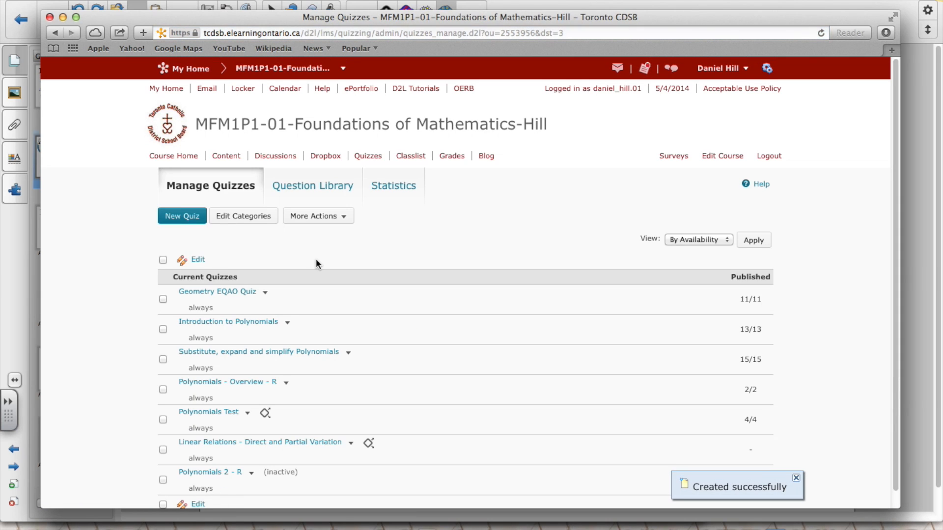
- Reopen the Polynomials 2 - R quiz and go to adding and editing its questions
{"action": "scroll", "coordinate": [276, 304], "scroll_direction": "down", "scroll_amount": 1}
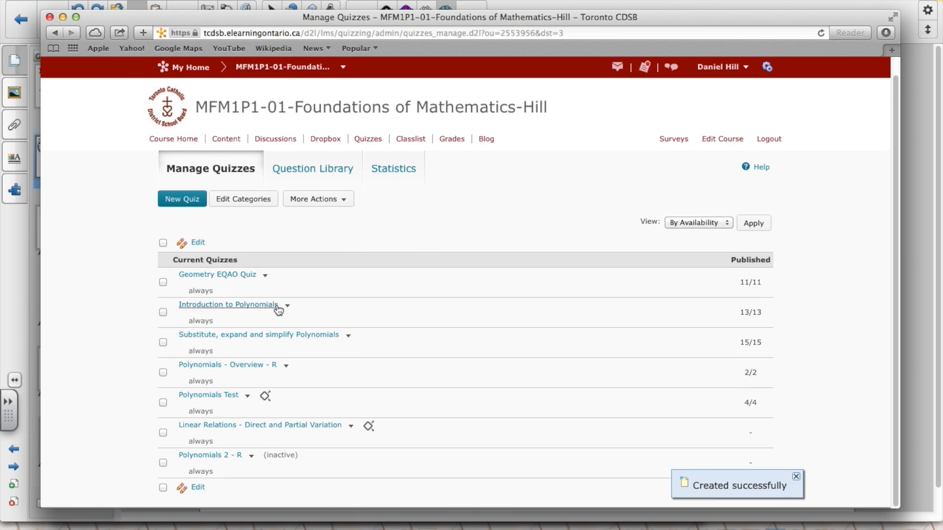
{"action": "left_click", "coordinate": [218, 456]}
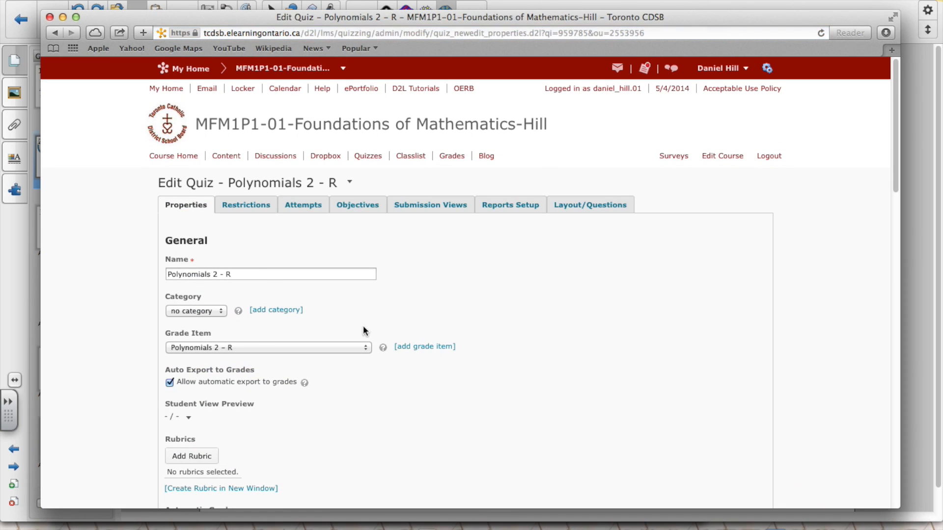
{"action": "left_click", "coordinate": [583, 207]}
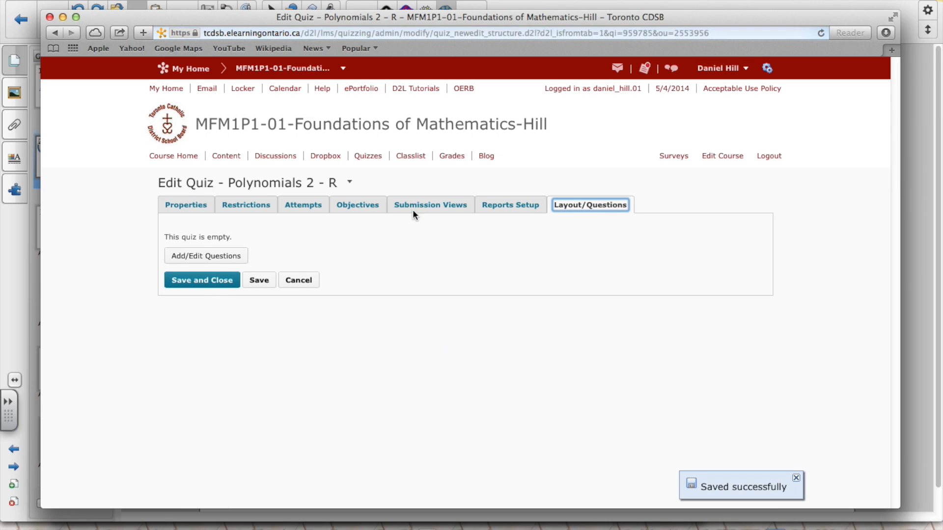
{"action": "left_click", "coordinate": [236, 259]}
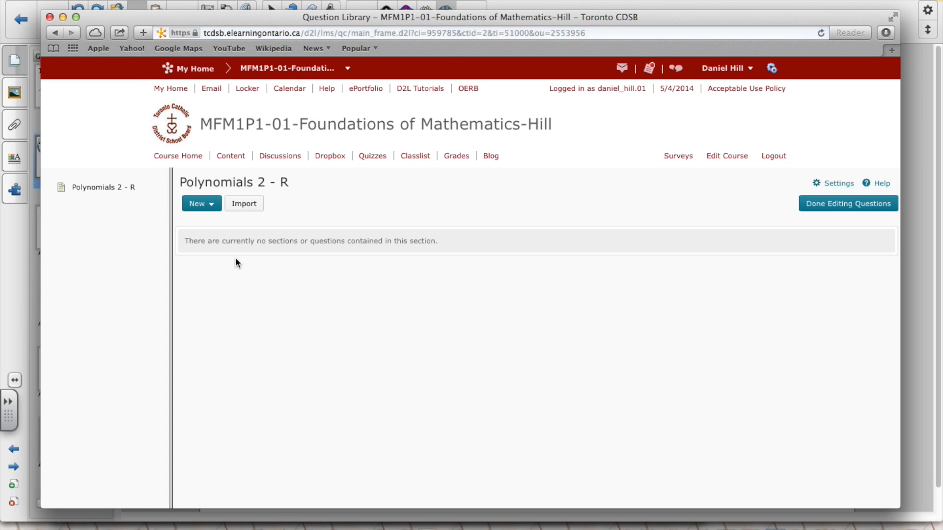
- Create a random section named "Polynomials 2 - R" in the quiz and save it with the default display options
{"action": "left_click", "coordinate": [211, 203]}
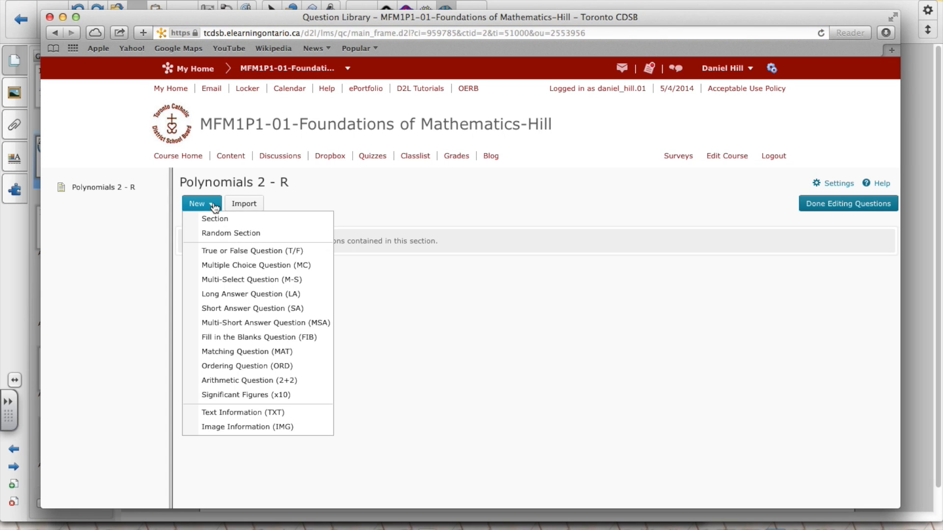
{"action": "left_click", "coordinate": [228, 233]}
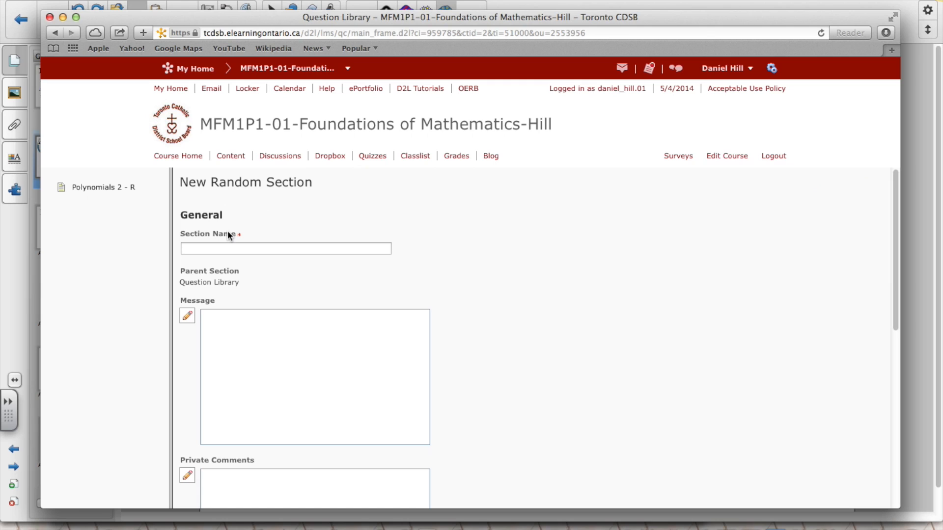
{"action": "left_click", "coordinate": [244, 245]}
{"action": "type", "text": "Polynomials 2 - R"}
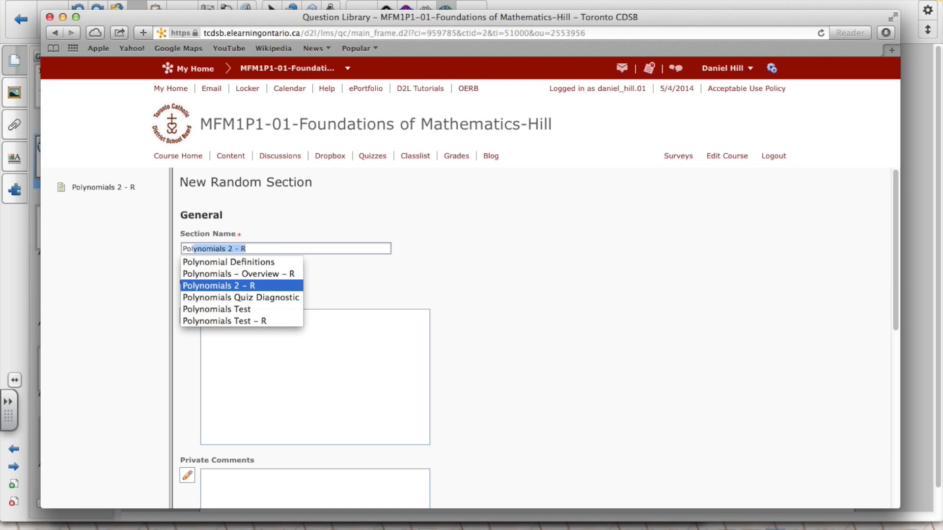
{"action": "key", "text": "Right"}
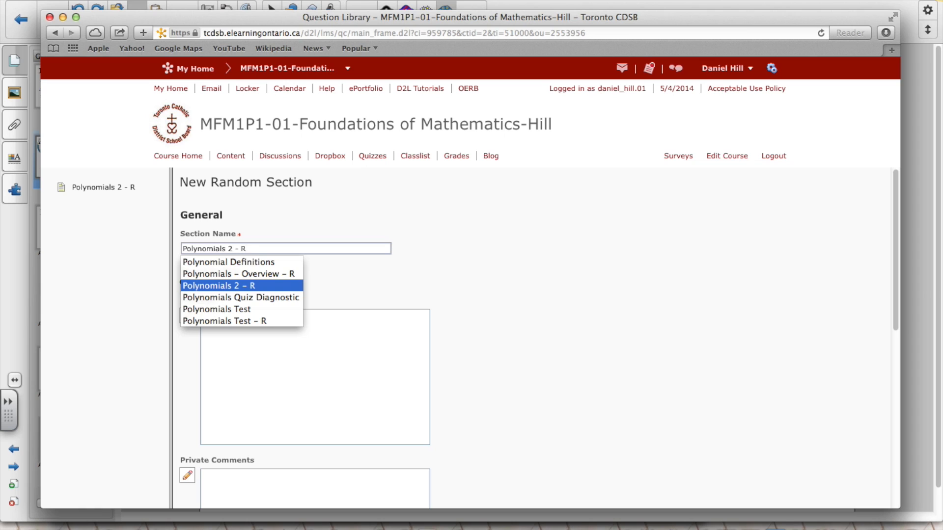
{"action": "key", "text": "Return"}
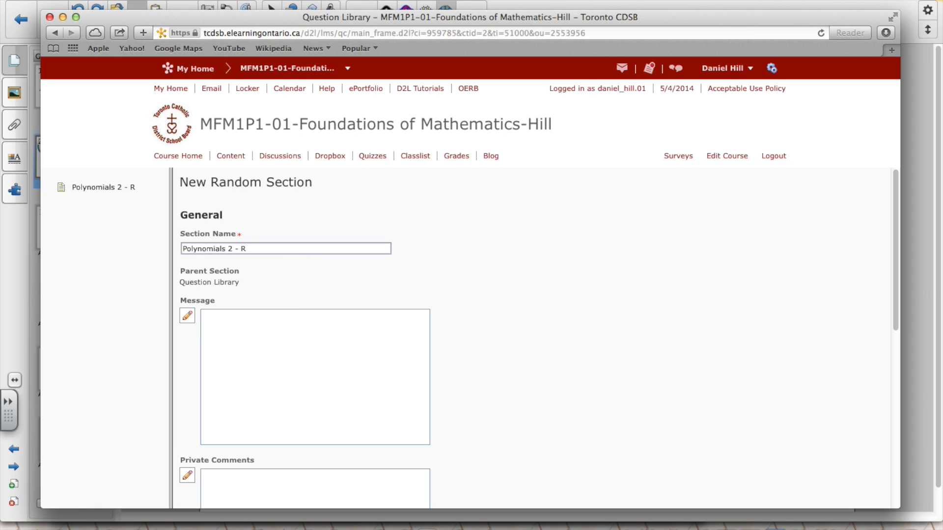
{"action": "scroll", "coordinate": [505, 237], "scroll_direction": "down", "scroll_amount": 10}
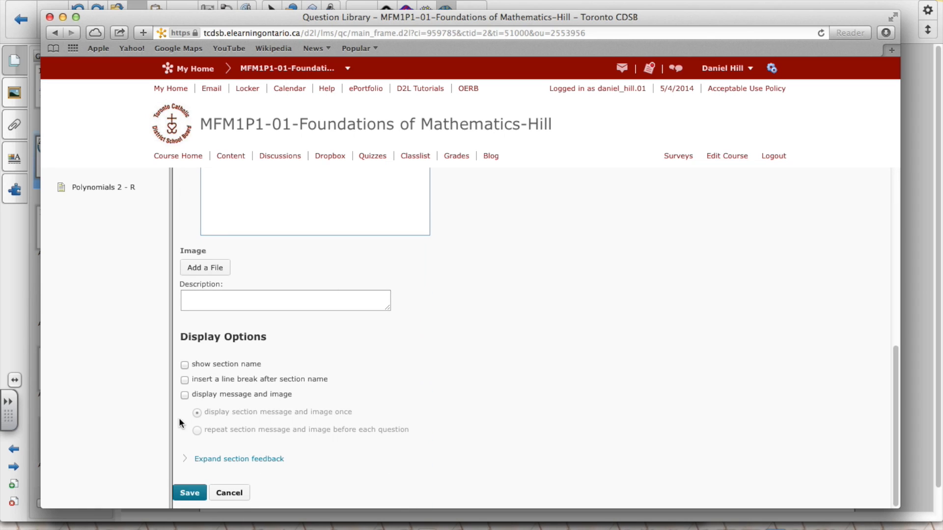
{"action": "left_click", "coordinate": [192, 493]}
{"action": "left_click", "coordinate": [192, 495]}
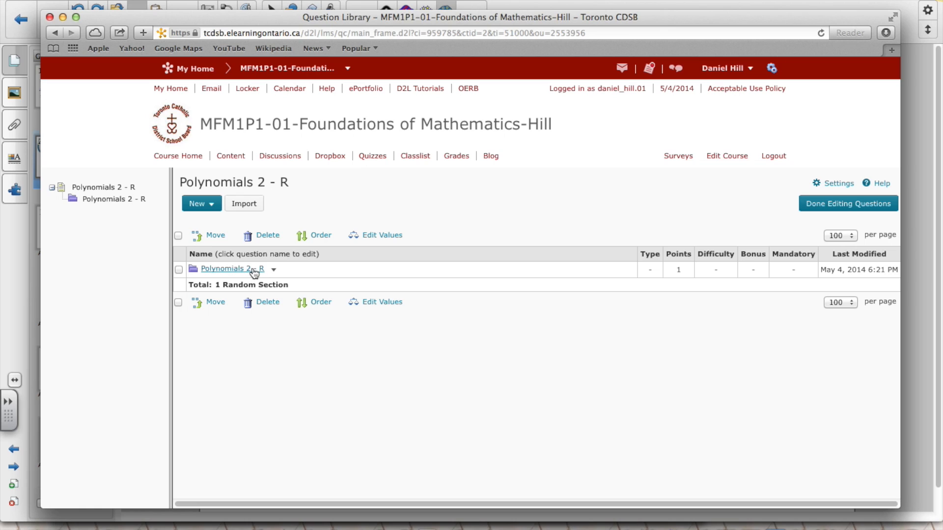
- Open the Polynomials 2 - R random section and start a question import with Collection Root as the source section
{"action": "left_click", "coordinate": [274, 271]}
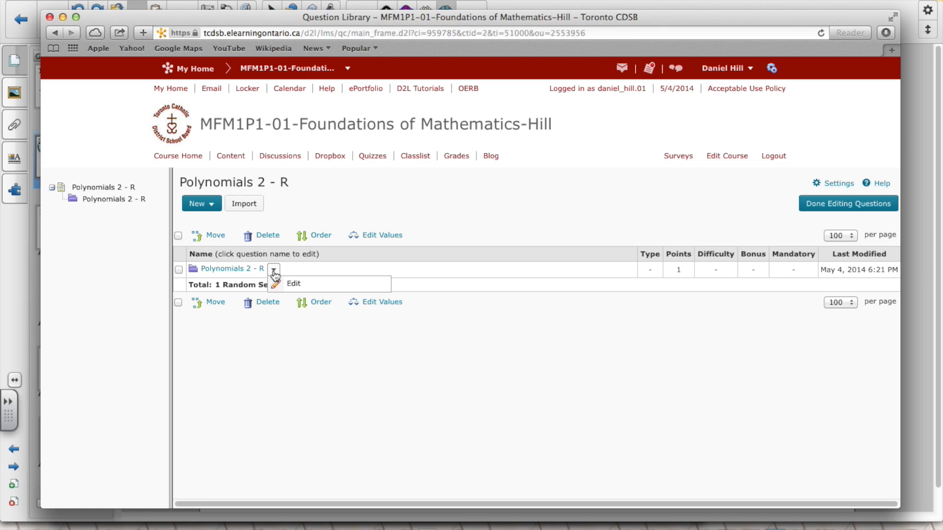
{"action": "left_click", "coordinate": [244, 270]}
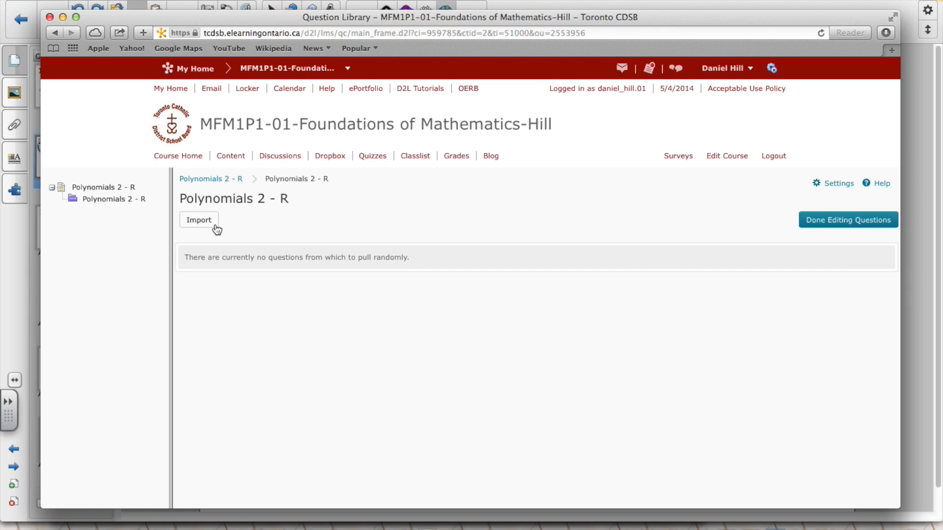
{"action": "left_click", "coordinate": [198, 222]}
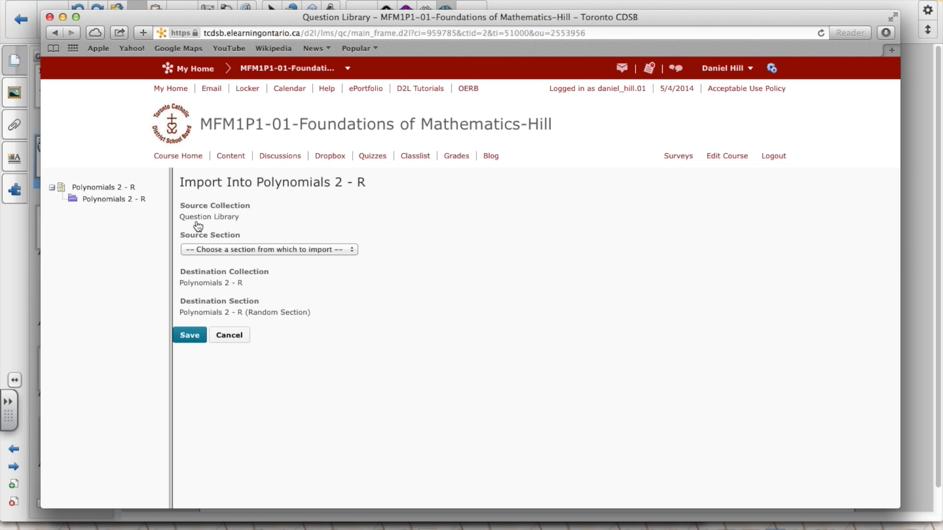
{"action": "left_click", "coordinate": [351, 249]}
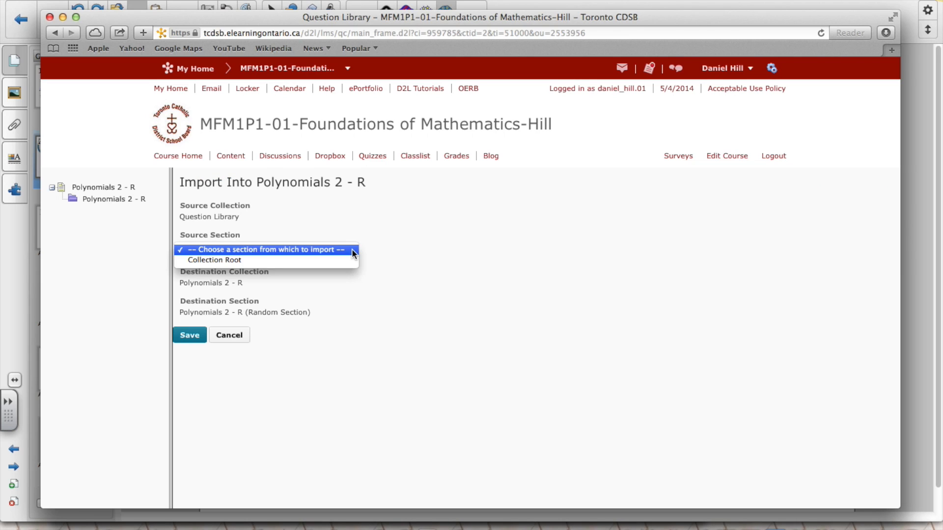
{"action": "left_click", "coordinate": [337, 259]}
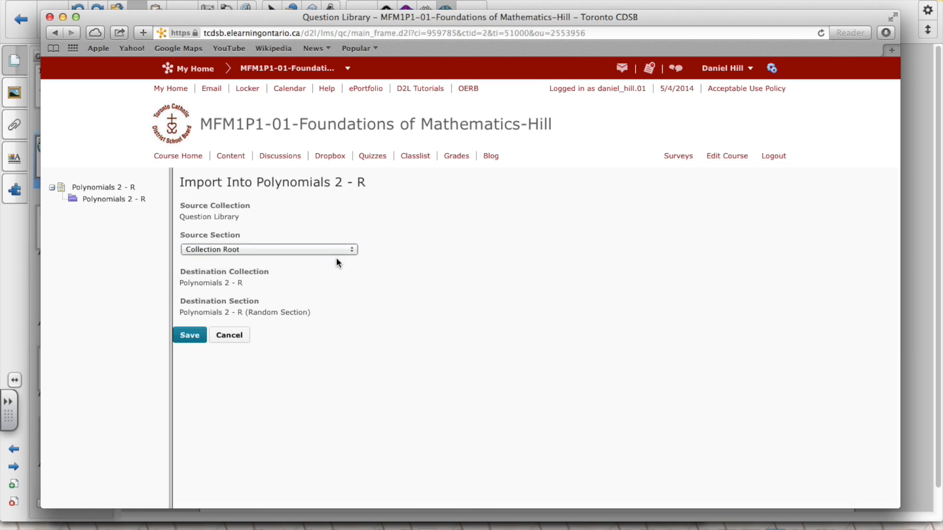
- Select the ten consecutive fill-in-the-blank polynomial questions, from the one on the number 4 in 4x2 through the one on z in 4z2
{"action": "scroll", "coordinate": [347, 325], "scroll_direction": "down", "scroll_amount": 10}
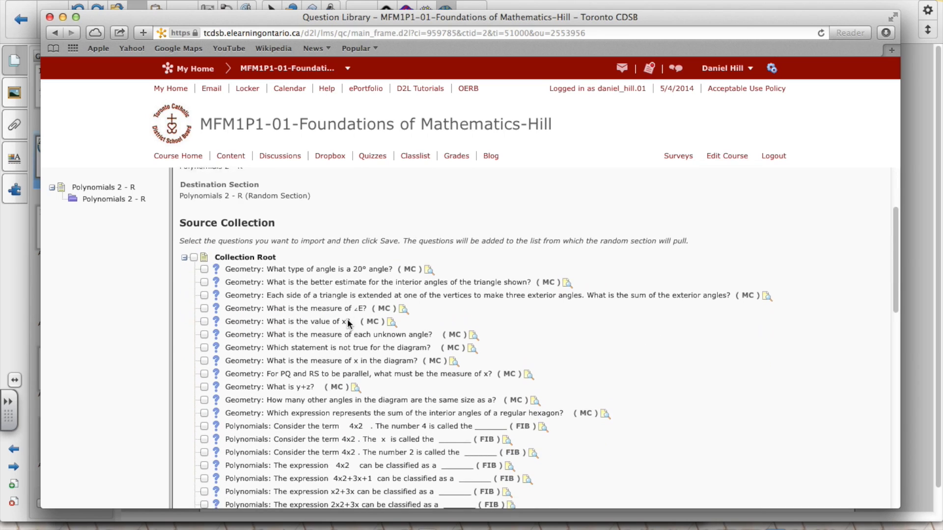
{"action": "scroll", "coordinate": [347, 319], "scroll_direction": "down", "scroll_amount": 5}
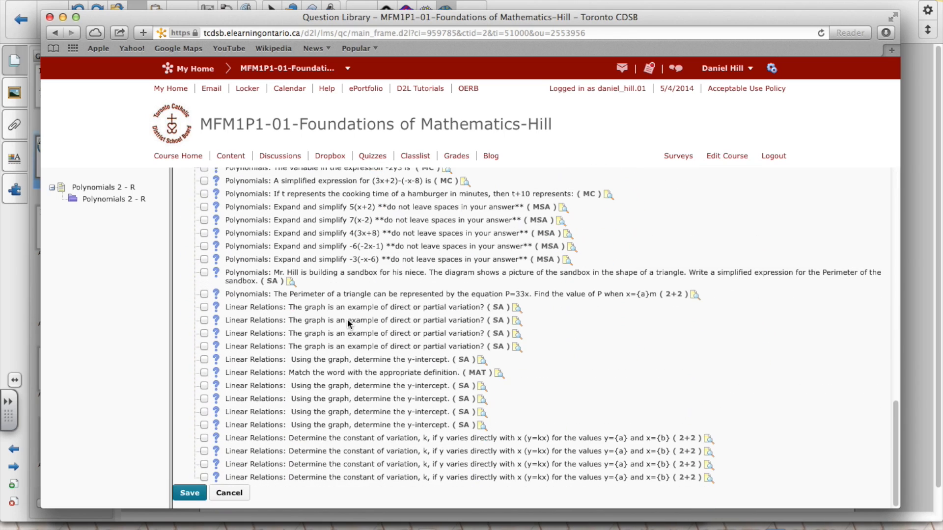
{"action": "scroll", "coordinate": [347, 320], "scroll_direction": "up", "scroll_amount": 15}
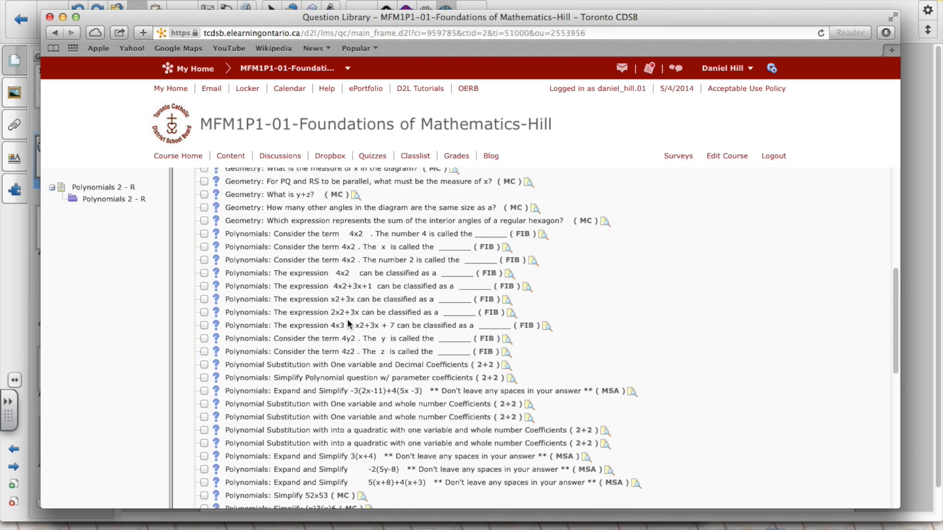
{"action": "scroll", "coordinate": [346, 320], "scroll_direction": "down", "scroll_amount": 2}
{"action": "left_click", "coordinate": [204, 348]}
{"action": "left_click", "coordinate": [205, 360]}
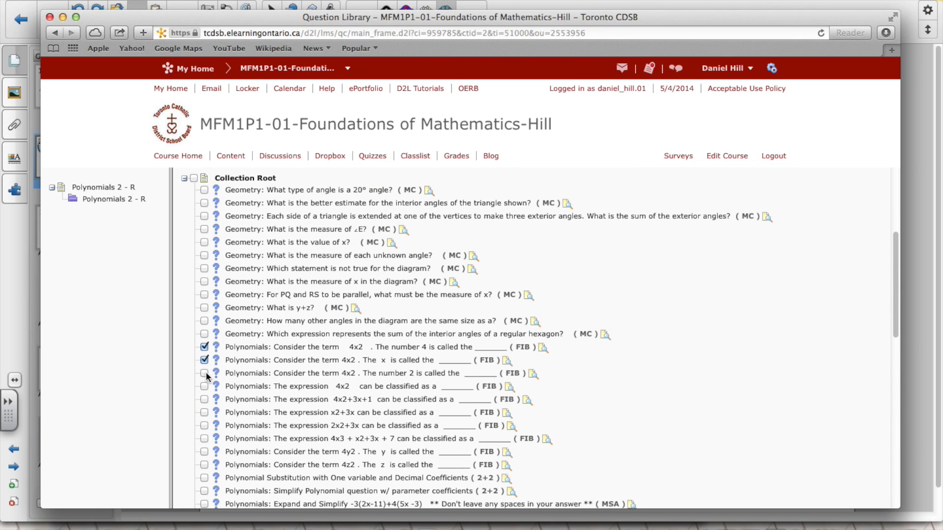
{"action": "left_click", "coordinate": [205, 373]}
{"action": "left_click", "coordinate": [204, 386]}
{"action": "left_click", "coordinate": [205, 399]}
{"action": "left_click", "coordinate": [204, 412]}
{"action": "scroll", "coordinate": [208, 411], "scroll_direction": "down", "scroll_amount": 5}
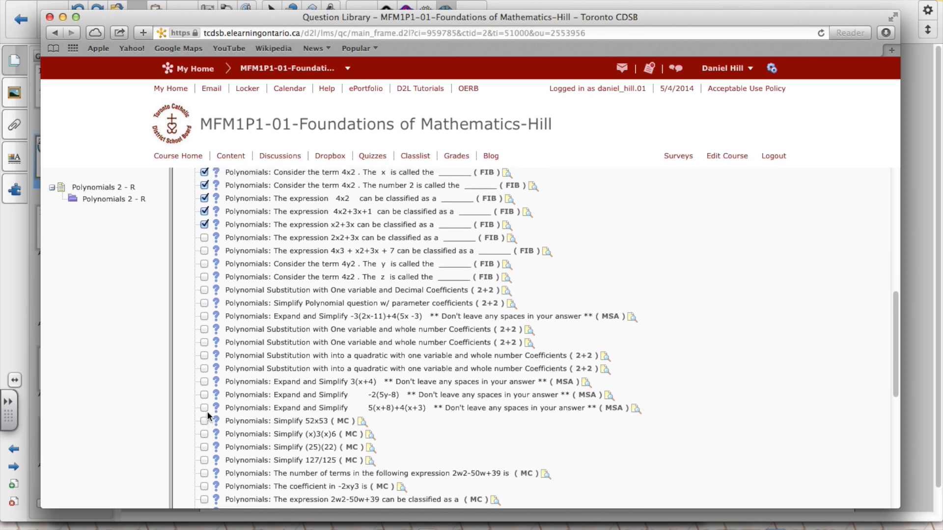
{"action": "left_click", "coordinate": [204, 222]}
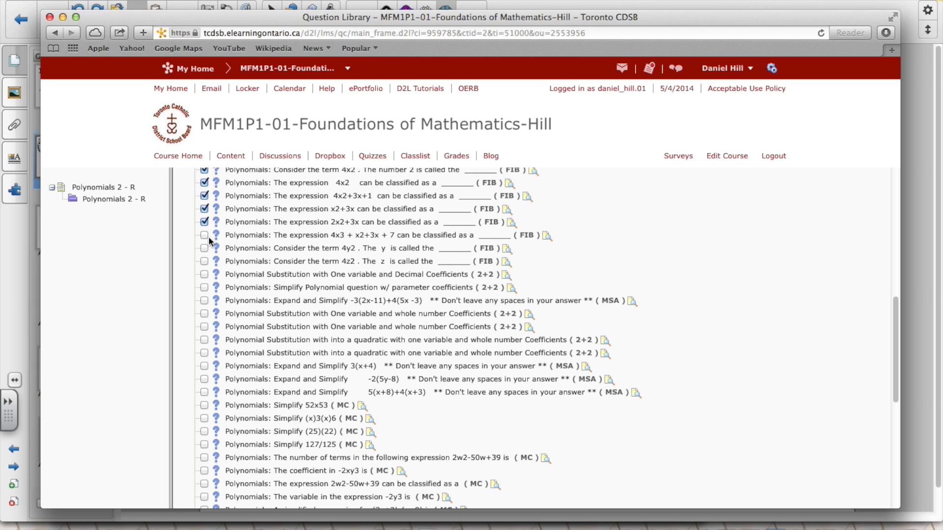
{"action": "left_click", "coordinate": [204, 235]}
{"action": "left_click", "coordinate": [205, 248]}
{"action": "left_click", "coordinate": [204, 261]}
- Include the next seven questions, from One variable and Decimal Coefficients substitution through the second quadratic substitution question
{"action": "left_click", "coordinate": [204, 274]}
{"action": "left_click", "coordinate": [204, 287]}
{"action": "left_click", "coordinate": [204, 301]}
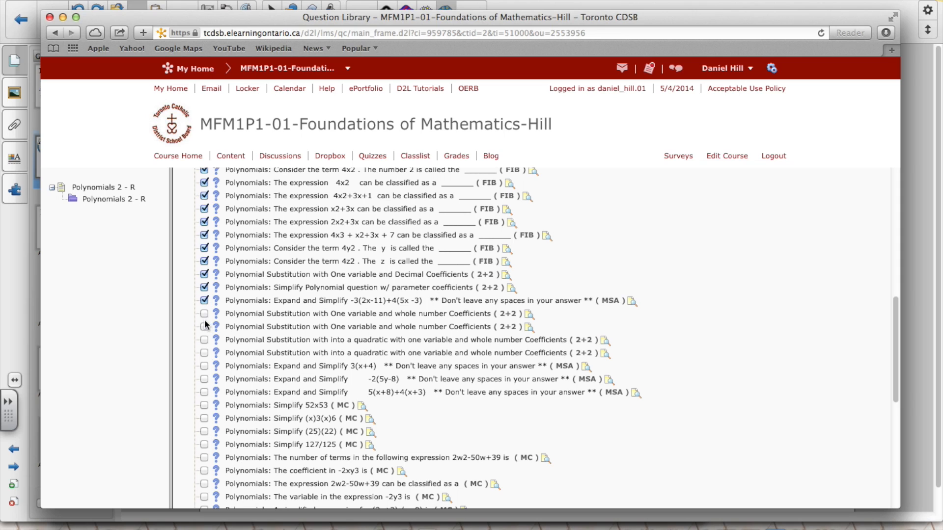
{"action": "left_click", "coordinate": [205, 313]}
{"action": "left_click", "coordinate": [205, 326]}
{"action": "left_click", "coordinate": [204, 340]}
{"action": "left_click", "coordinate": [205, 352]}
- Select the Expand and Simplify questions 3(x+4), -2(5y-8) and 5(x+8)+4(x+3), plus Simplify 52x53 and (x)3(x)6, and save the import
{"action": "scroll", "coordinate": [206, 357], "scroll_direction": "down", "scroll_amount": 1}
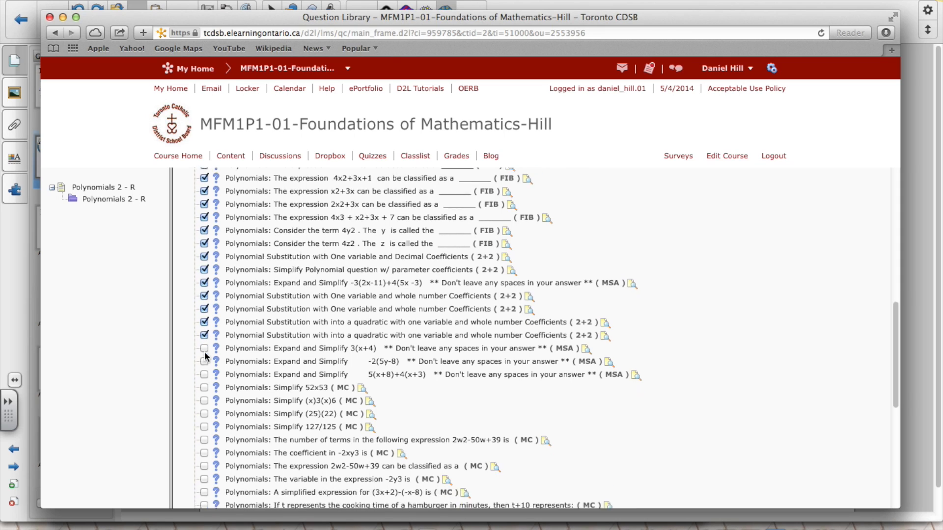
{"action": "scroll", "coordinate": [206, 357], "scroll_direction": "down", "scroll_amount": 3}
{"action": "left_click", "coordinate": [205, 308]}
{"action": "left_click", "coordinate": [204, 321]}
{"action": "left_click", "coordinate": [204, 334]}
{"action": "left_click", "coordinate": [204, 346]}
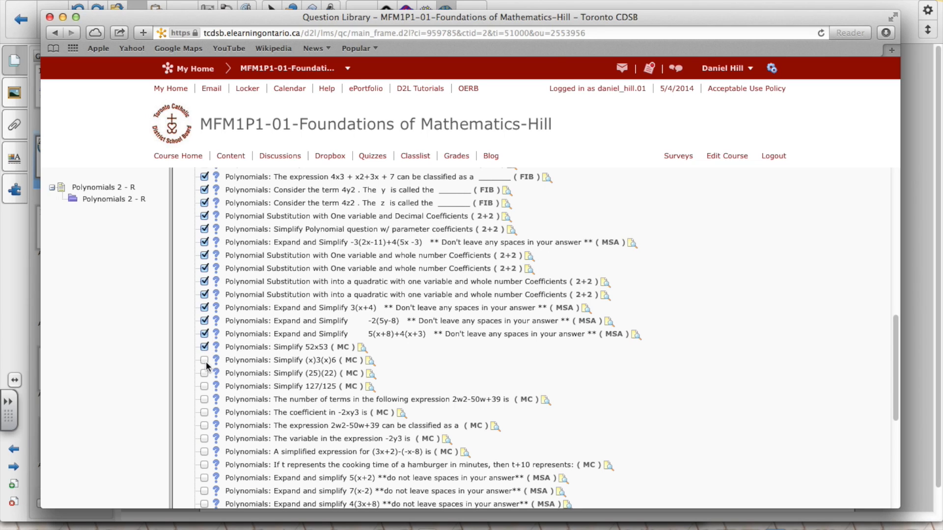
{"action": "left_click", "coordinate": [205, 360]}
{"action": "scroll", "coordinate": [288, 355], "scroll_direction": "down", "scroll_amount": 4}
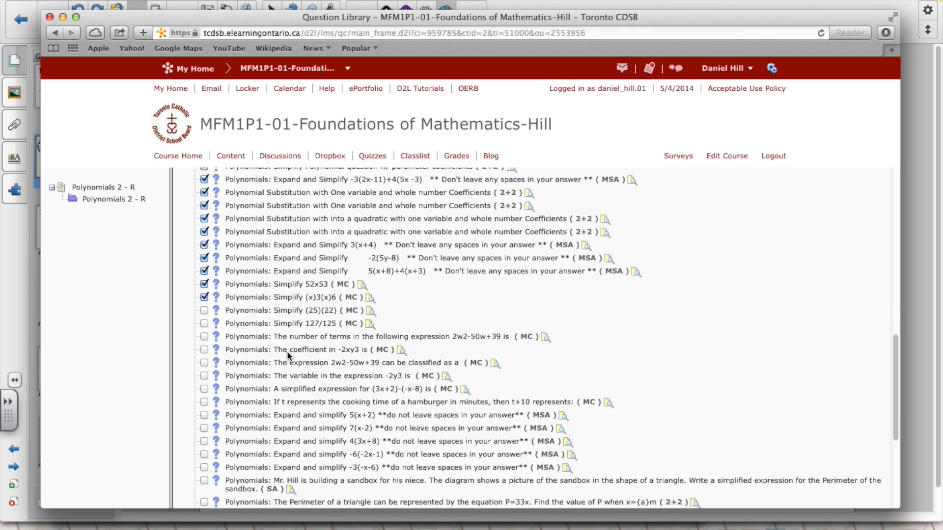
{"action": "scroll", "coordinate": [384, 316], "scroll_direction": "up", "scroll_amount": 12}
{"action": "scroll", "coordinate": [385, 316], "scroll_direction": "down", "scroll_amount": 15}
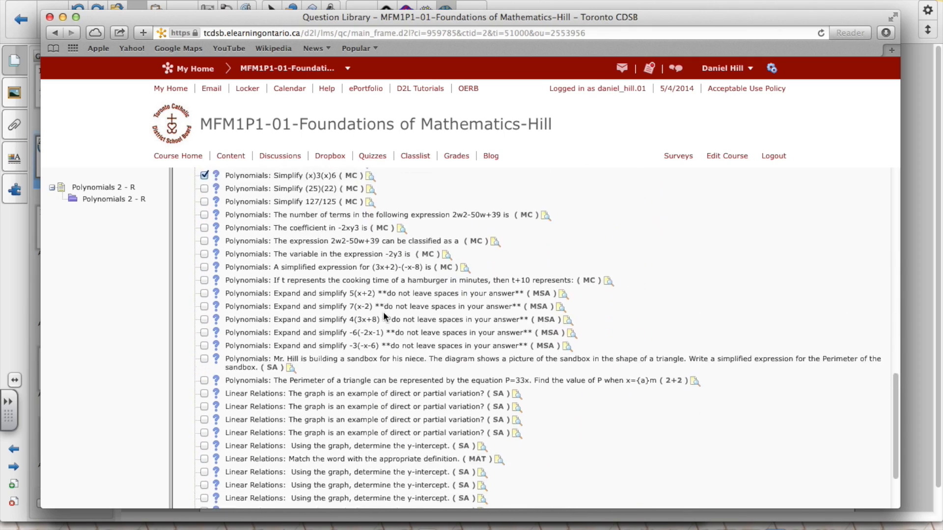
{"action": "scroll", "coordinate": [384, 316], "scroll_direction": "down", "scroll_amount": 4}
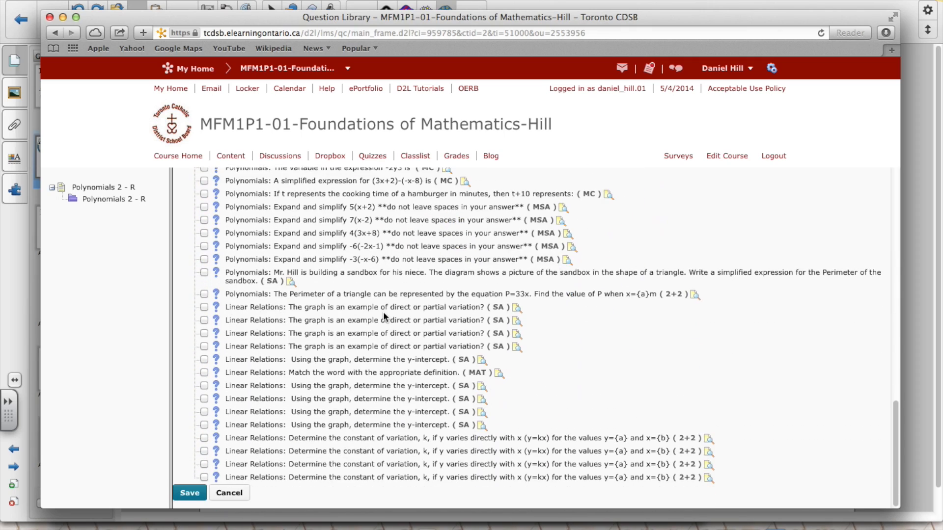
{"action": "left_click", "coordinate": [190, 494]}
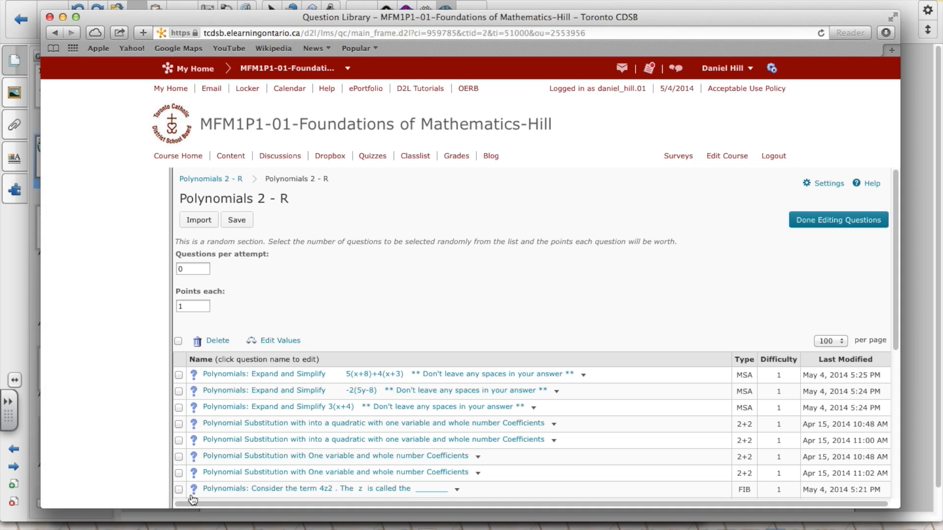
- Try to set the random section's questions per attempt to 10, and finish editing the questions
{"action": "double_click", "coordinate": [193, 269]}
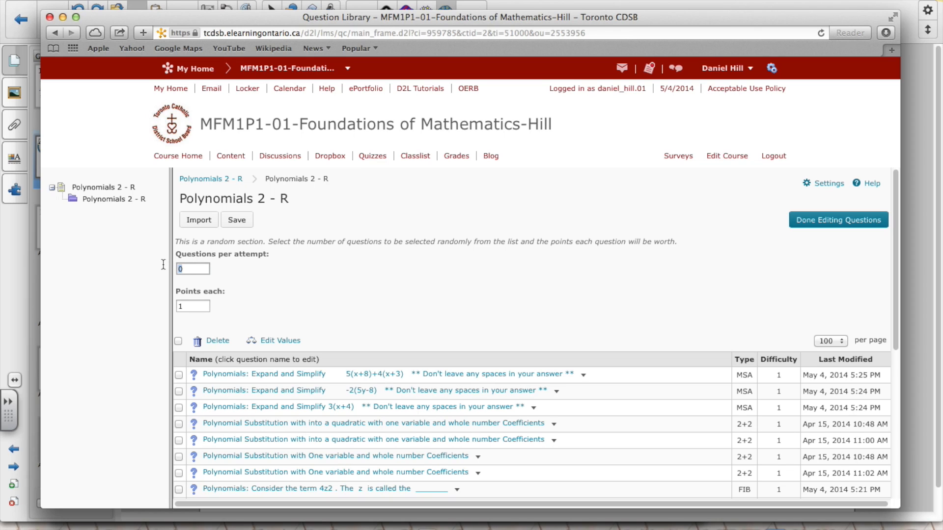
{"action": "type", "text": "10"}
{"action": "scroll", "coordinate": [399, 287], "scroll_direction": "down", "scroll_amount": 10}
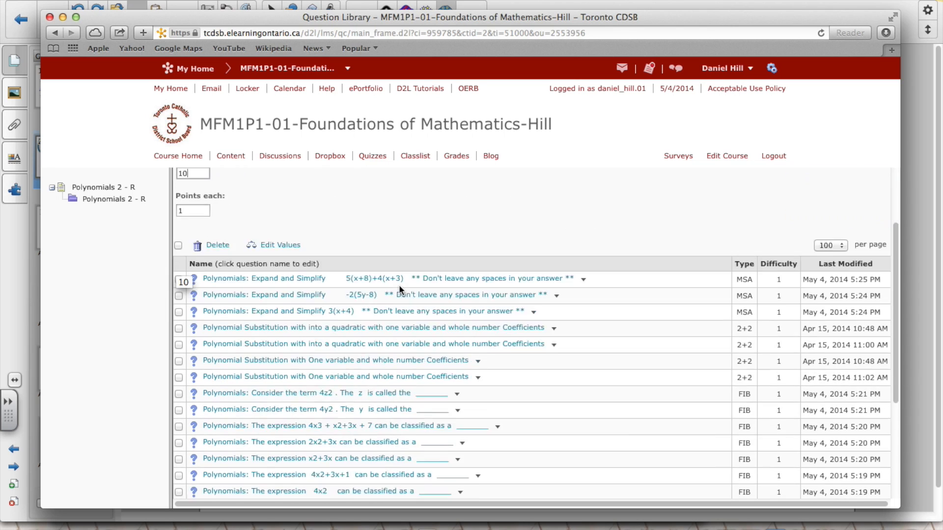
{"action": "scroll", "coordinate": [387, 326], "scroll_direction": "up", "scroll_amount": 10}
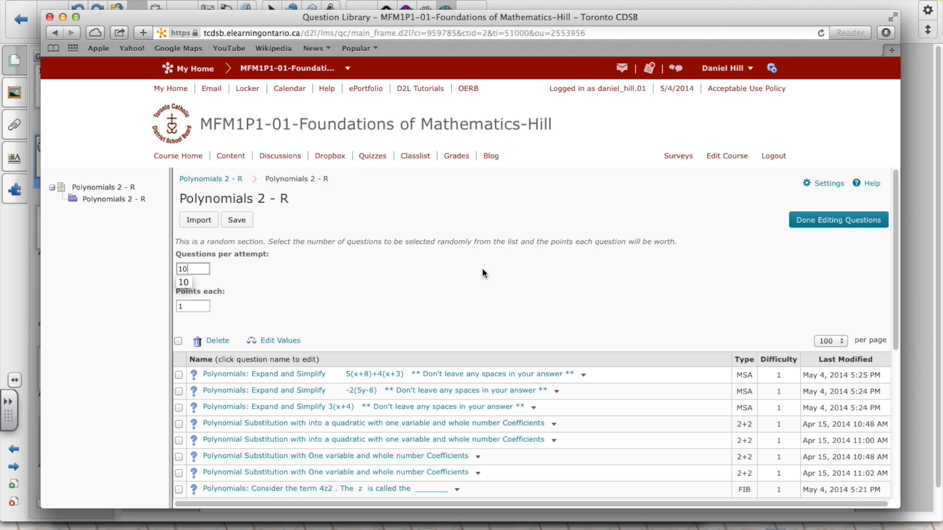
{"action": "left_click", "coordinate": [822, 220]}
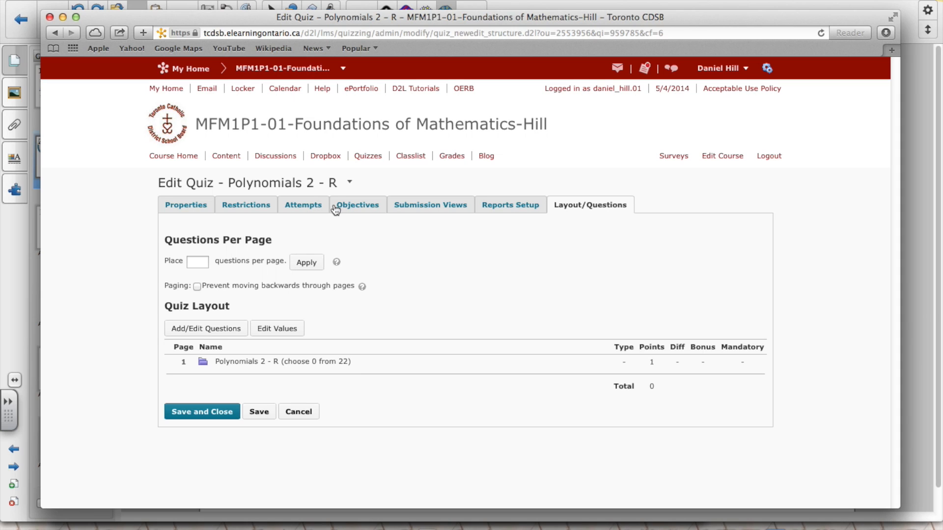
- Make the quiz's default submission view show all questions with user responses and the question answers, and save the view
{"action": "left_click", "coordinate": [446, 207]}
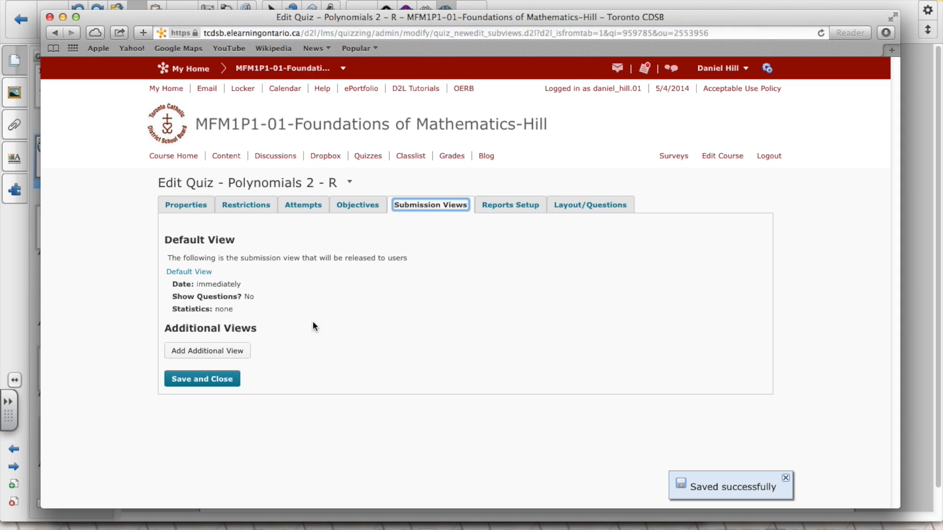
{"action": "left_click", "coordinate": [204, 272]}
{"action": "scroll", "coordinate": [299, 343], "scroll_direction": "down", "scroll_amount": 5}
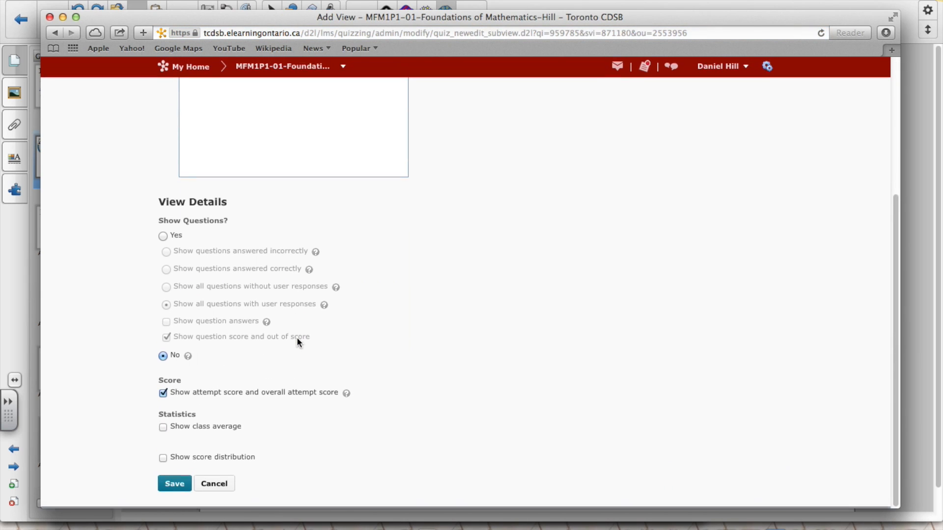
{"action": "left_click", "coordinate": [163, 238]}
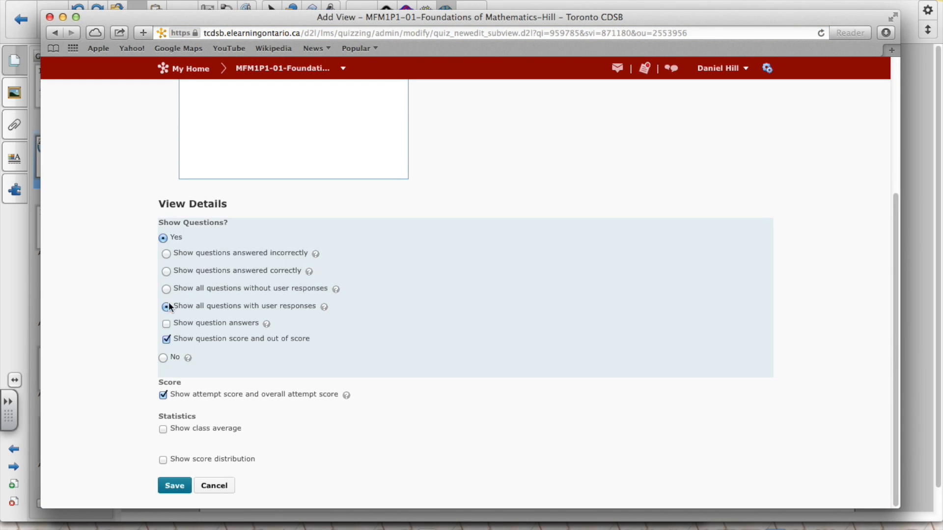
{"action": "left_click", "coordinate": [166, 325]}
{"action": "left_click", "coordinate": [176, 486]}
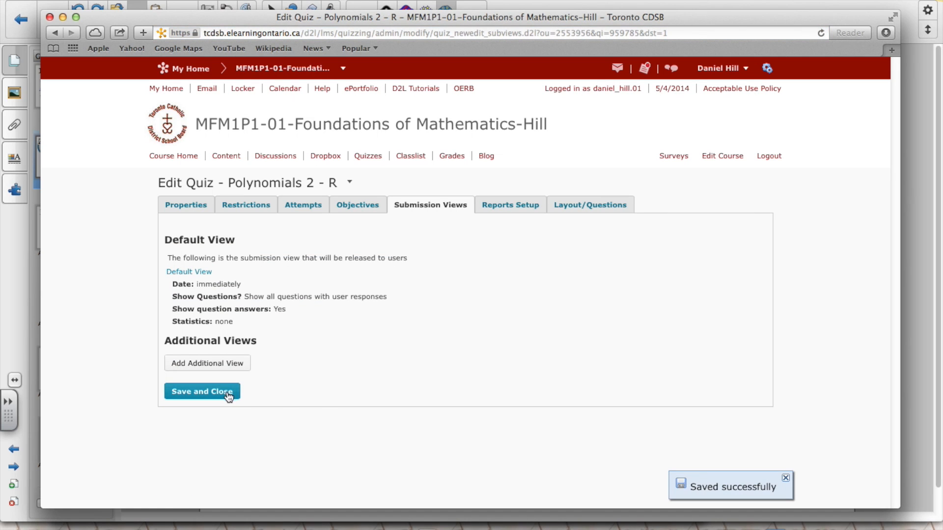
- Check the quiz layout and set the attempts allowed to 5
{"action": "left_click", "coordinate": [585, 209]}
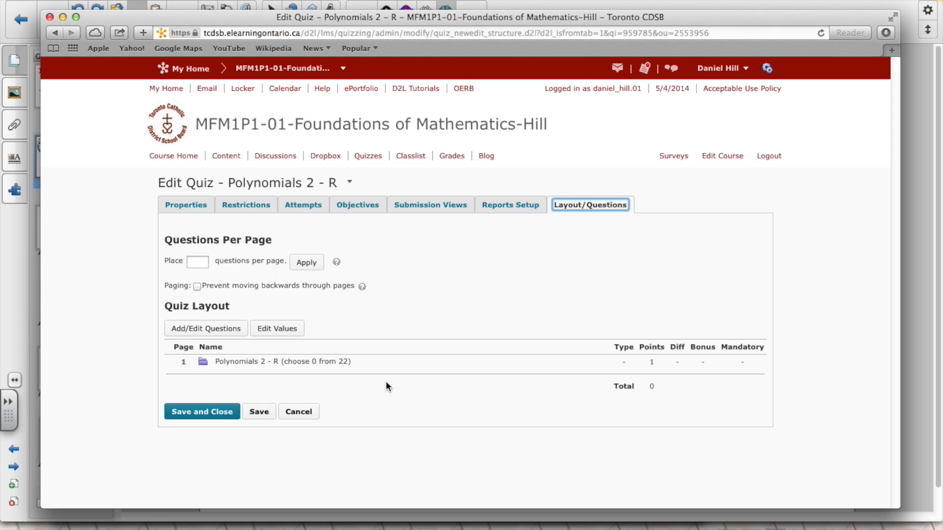
{"action": "left_click", "coordinate": [307, 204]}
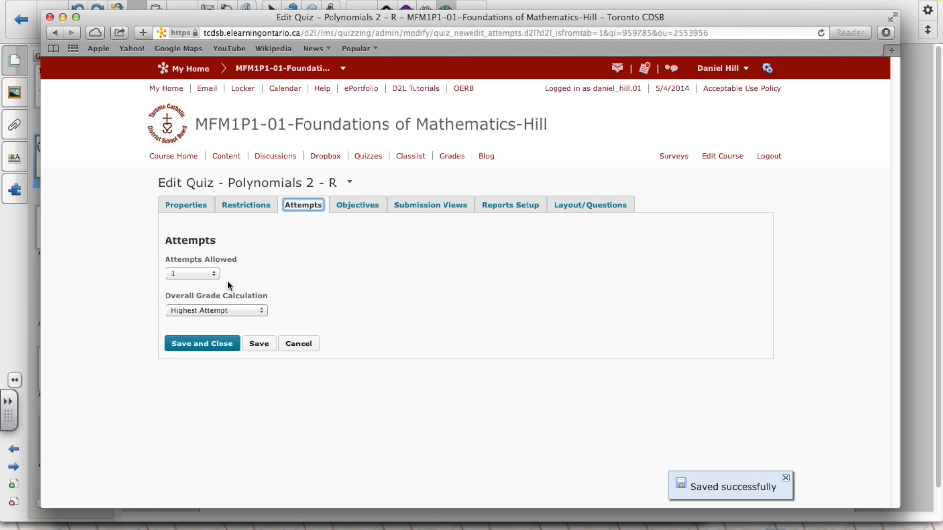
{"action": "left_click", "coordinate": [216, 274]}
{"action": "left_click", "coordinate": [186, 315]}
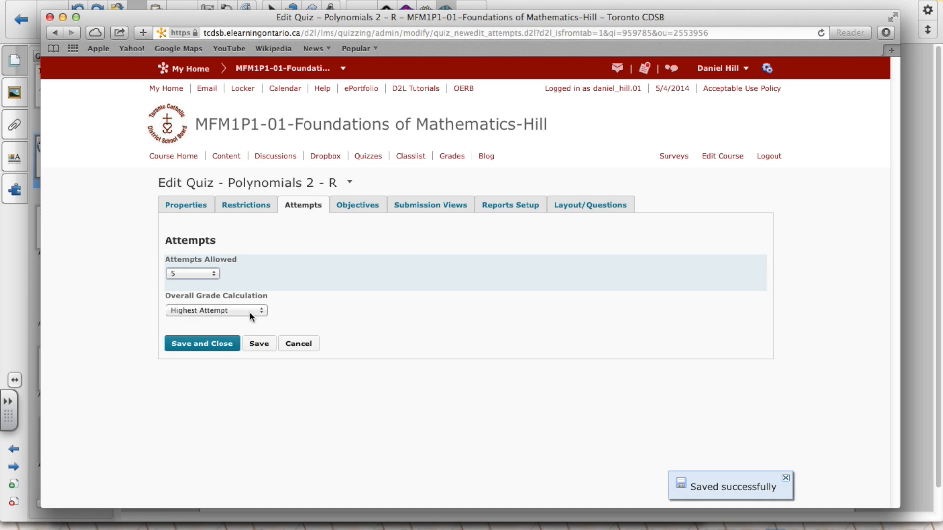